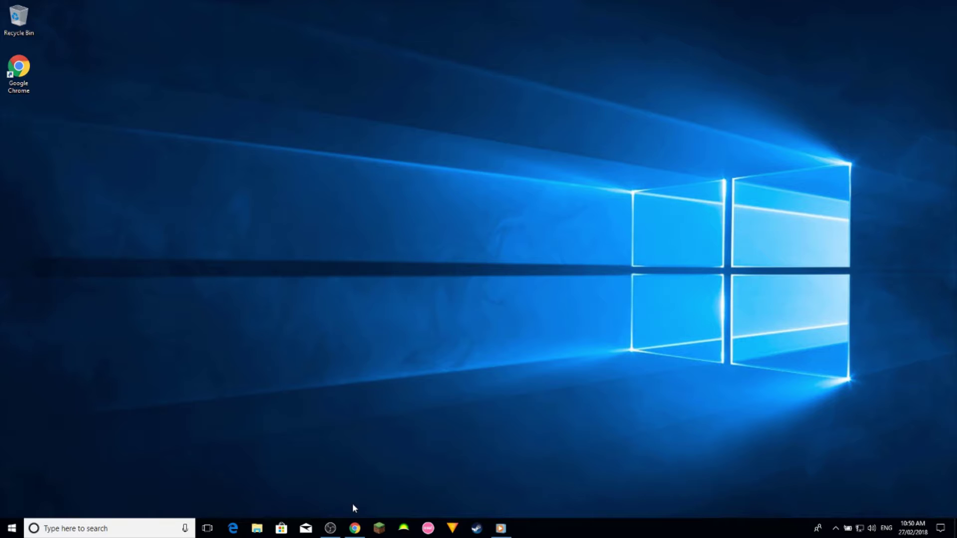
Switch to Chrome and download the recommended Windows Installer of Forge for Minecraft 1.12.2, skipping the AdFoc.us advertisement
{"action": "left_click", "coordinate": [362, 530]}
{"action": "left_click", "coordinate": [354, 527]}
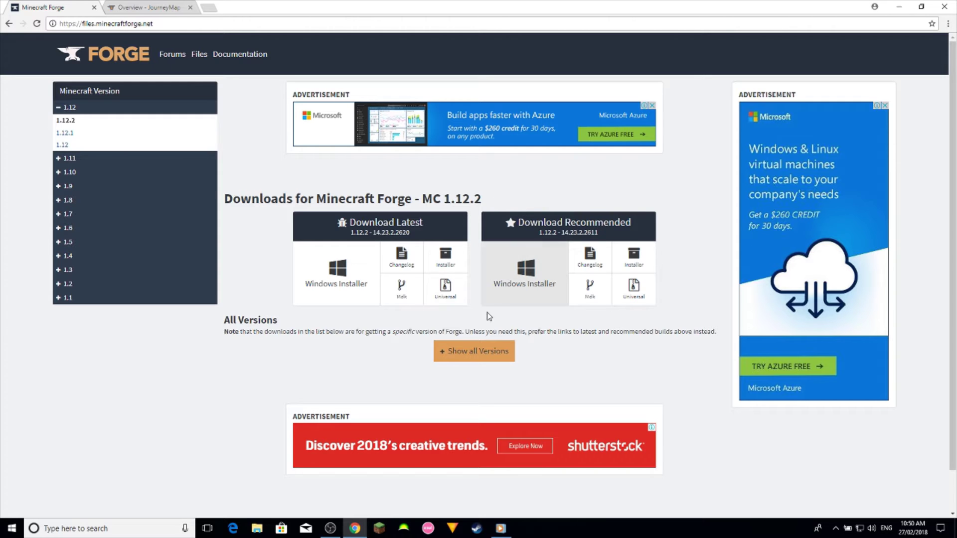
{"action": "left_click", "coordinate": [525, 273]}
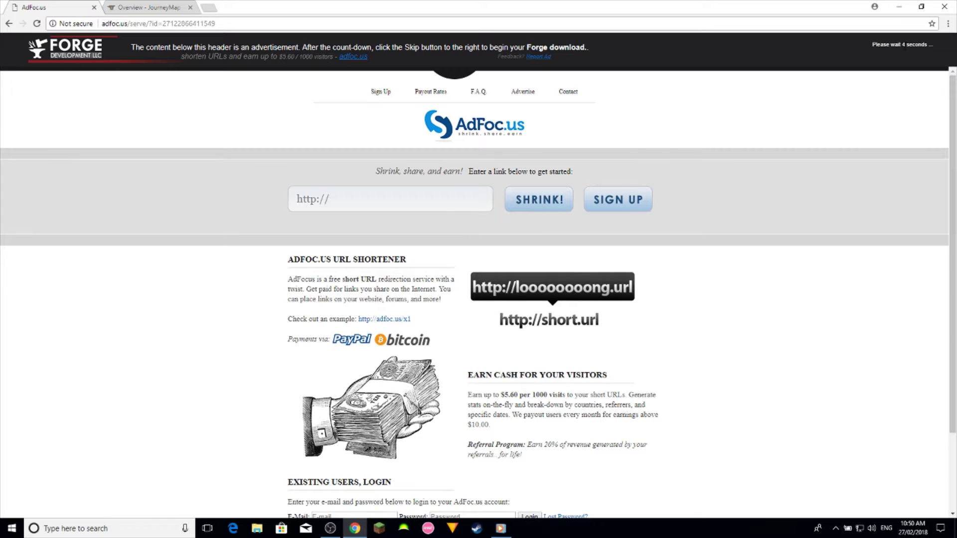
{"action": "left_click", "coordinate": [909, 50]}
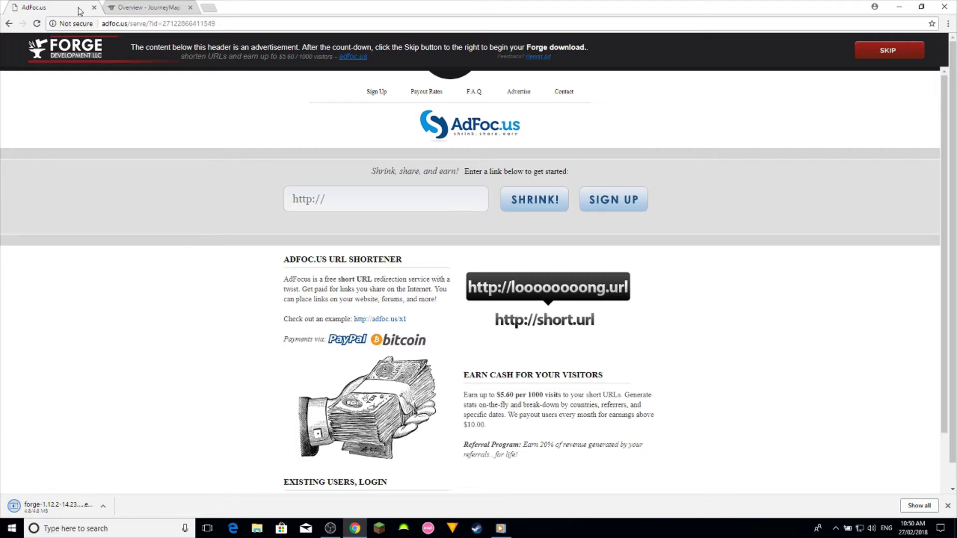
Open the downloaded Forge installer to review its install options, and cancel it without installing
{"action": "left_click", "coordinate": [58, 506]}
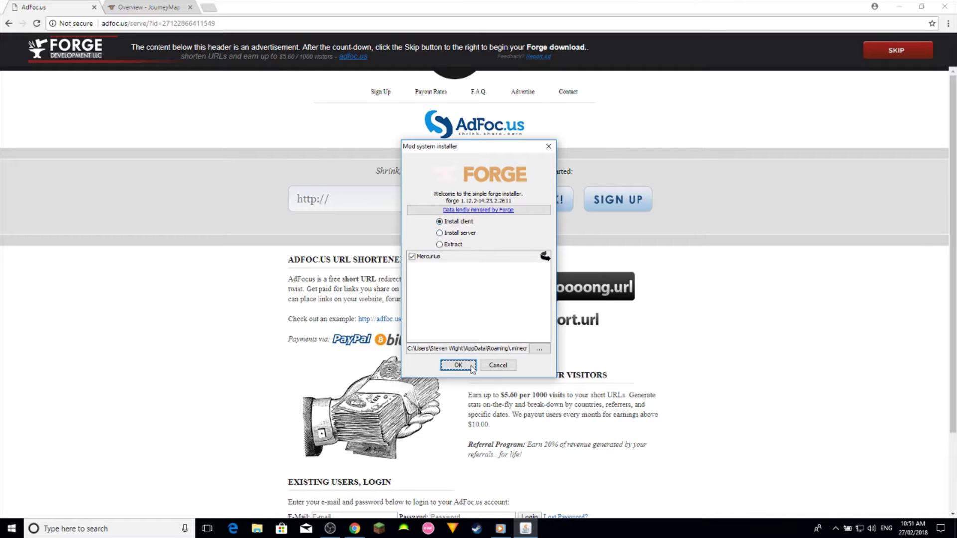
{"action": "left_click", "coordinate": [497, 365]}
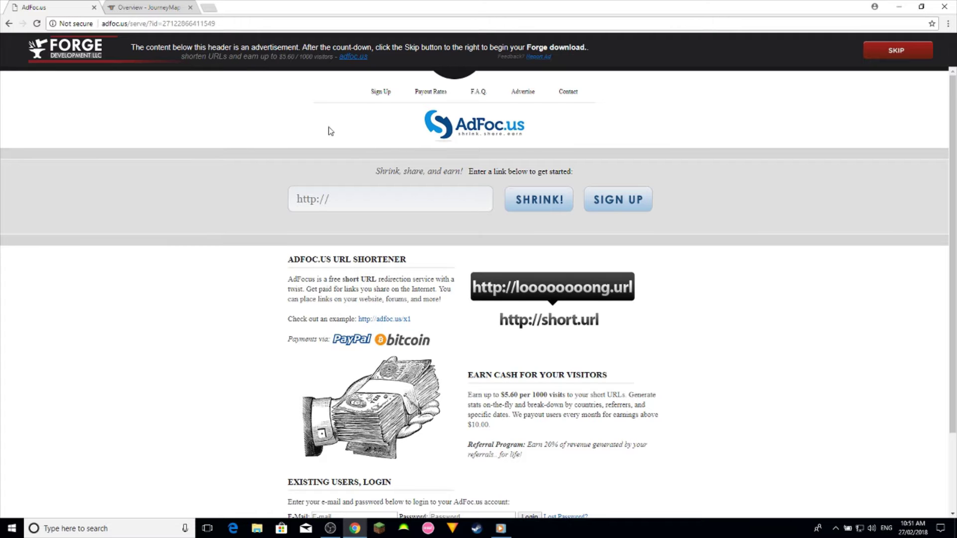
Switch to the Minecraft Launcher and launch the game with the forge profile, version 1.12.2-forge1.12.2-14.23.2.2611
{"action": "left_click", "coordinate": [354, 528]}
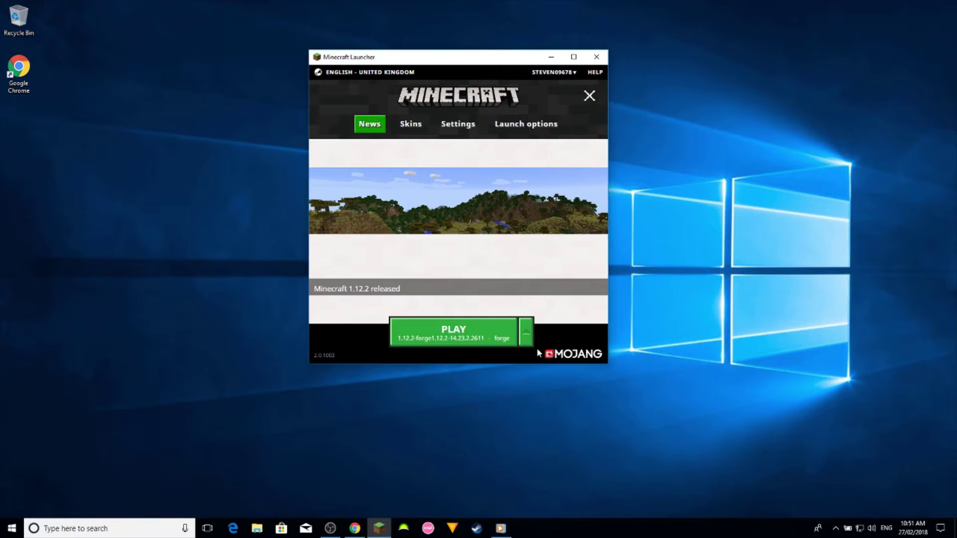
{"action": "left_click", "coordinate": [531, 336]}
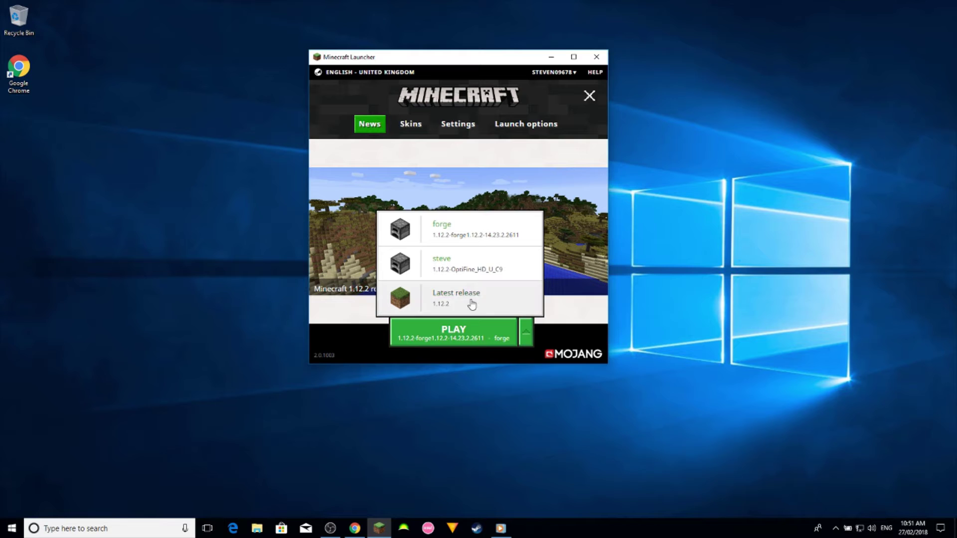
{"action": "left_click", "coordinate": [453, 237]}
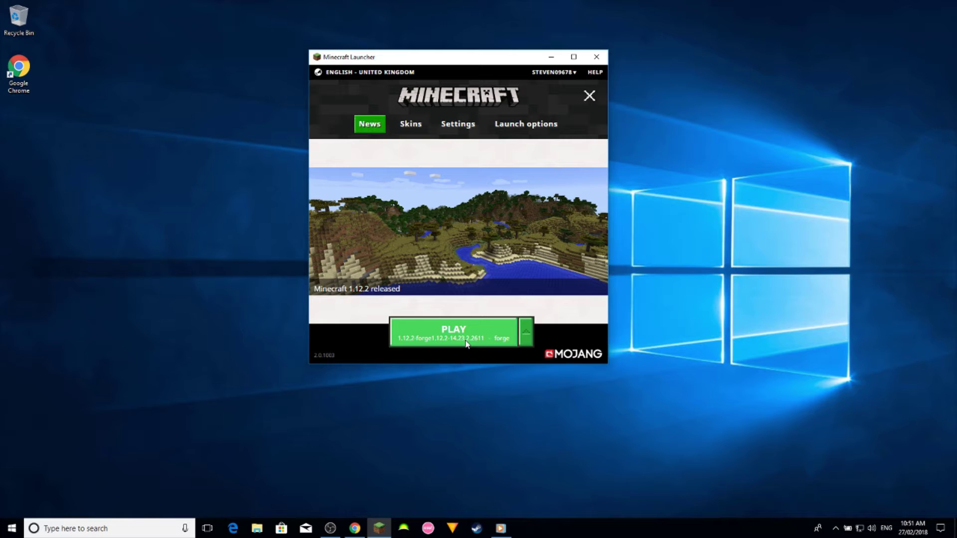
{"action": "left_click", "coordinate": [466, 343]}
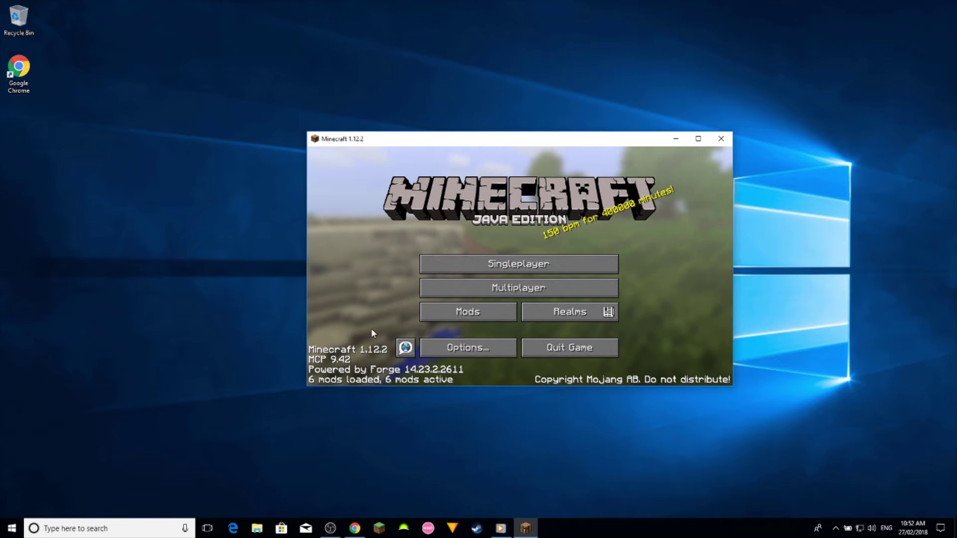
Look through Minecraft's list of loaded mods and return to the title screen
{"action": "left_click", "coordinate": [472, 317]}
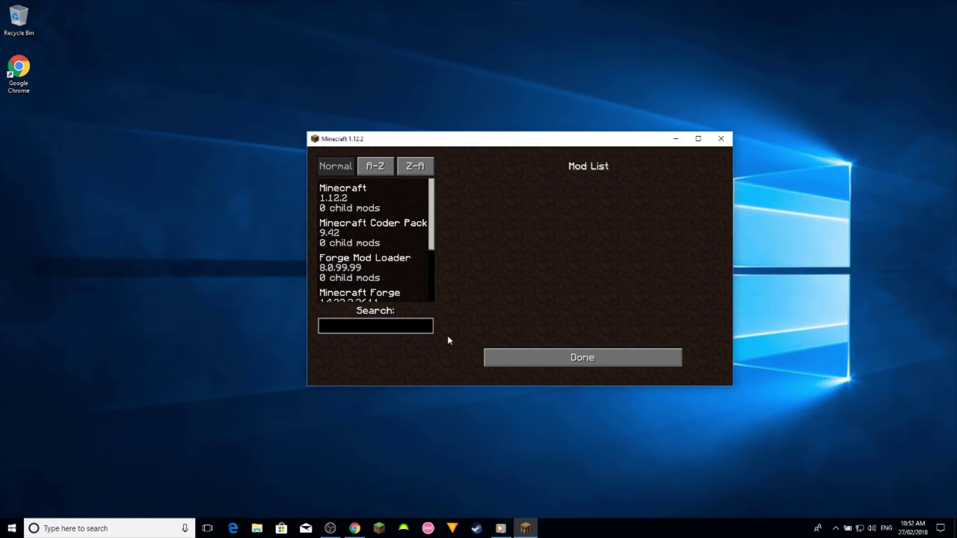
{"action": "left_click", "coordinate": [519, 367]}
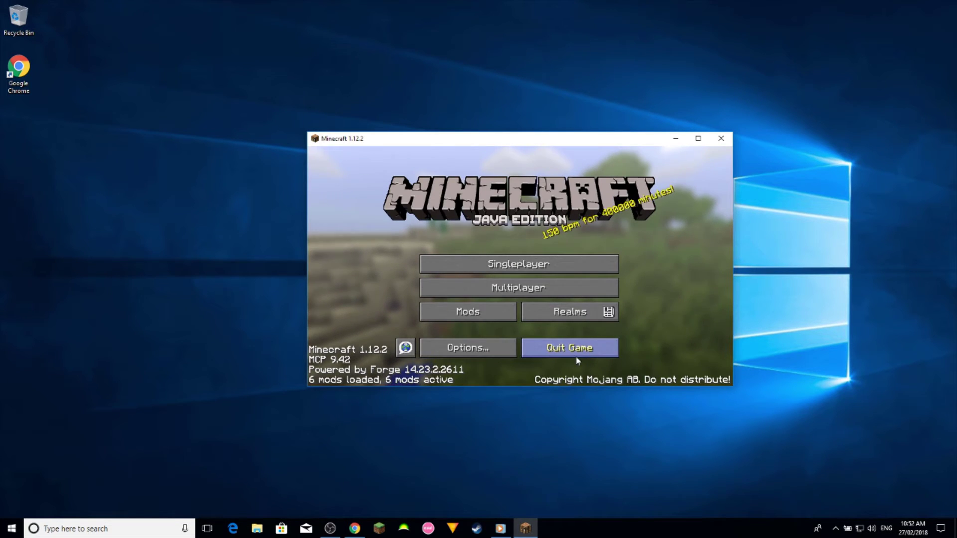
Switch back to Chrome and close the AdFoc.us tab, keeping the JourneyMap page open
{"action": "left_click", "coordinate": [355, 529]}
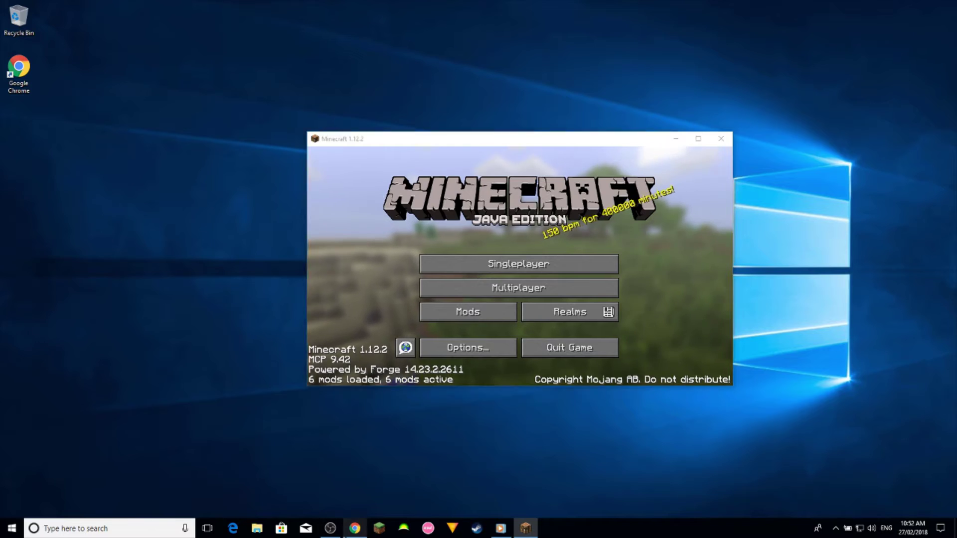
{"action": "left_click", "coordinate": [103, 5]}
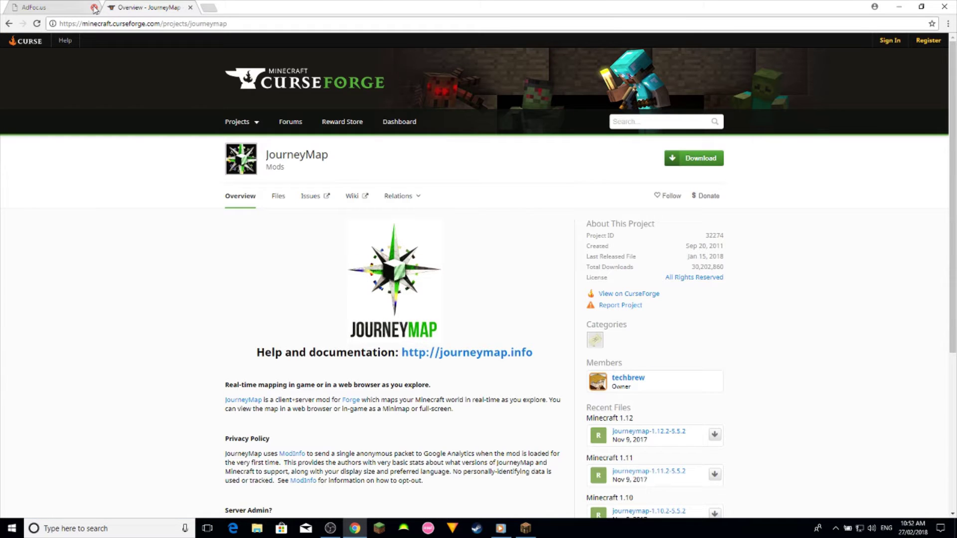
{"action": "left_click", "coordinate": [93, 8]}
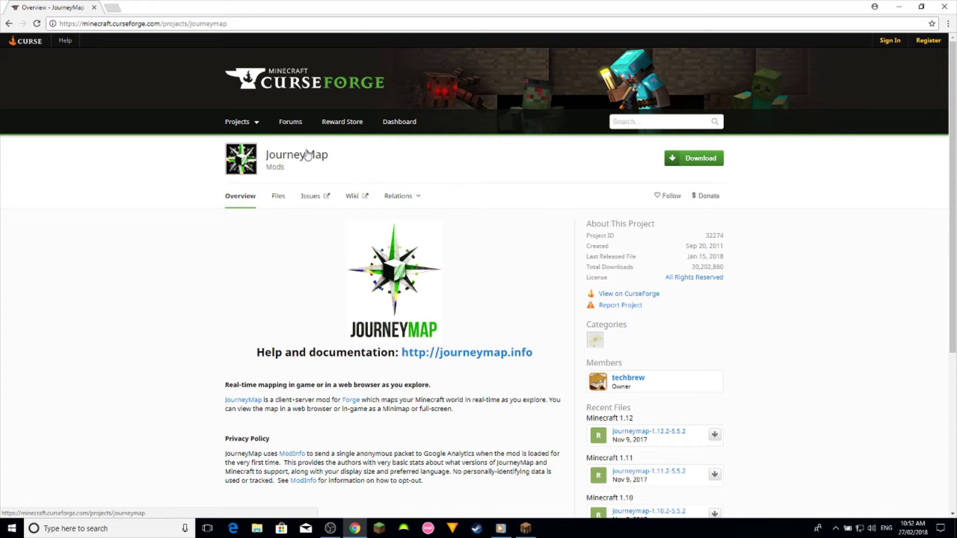
Browse the Mods project category on CurseForge and open the Iron Chests project page
{"action": "mouse_move", "coordinate": [259, 133]}
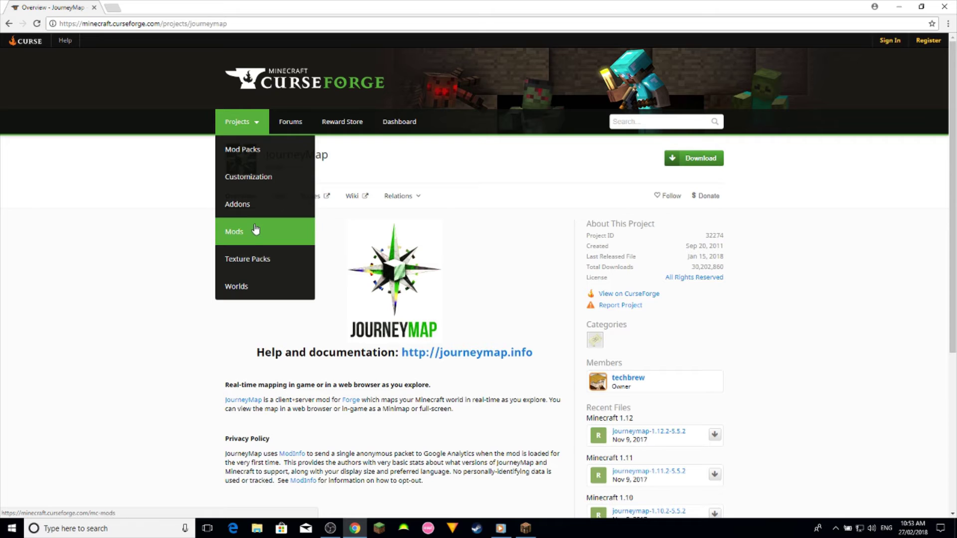
{"action": "left_click", "coordinate": [252, 235]}
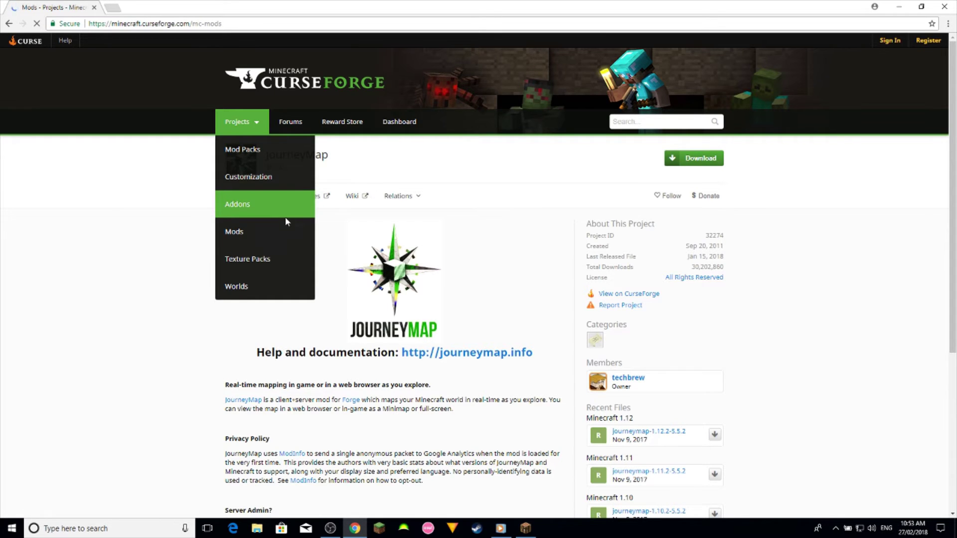
{"action": "scroll", "coordinate": [394, 237], "scroll_direction": "down", "scroll_amount": 4}
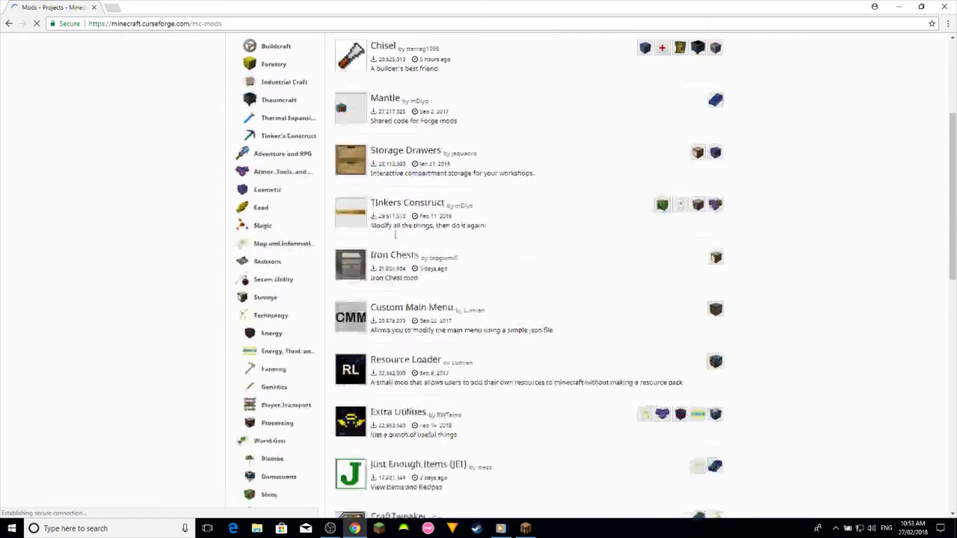
{"action": "scroll", "coordinate": [395, 235], "scroll_direction": "down", "scroll_amount": 2}
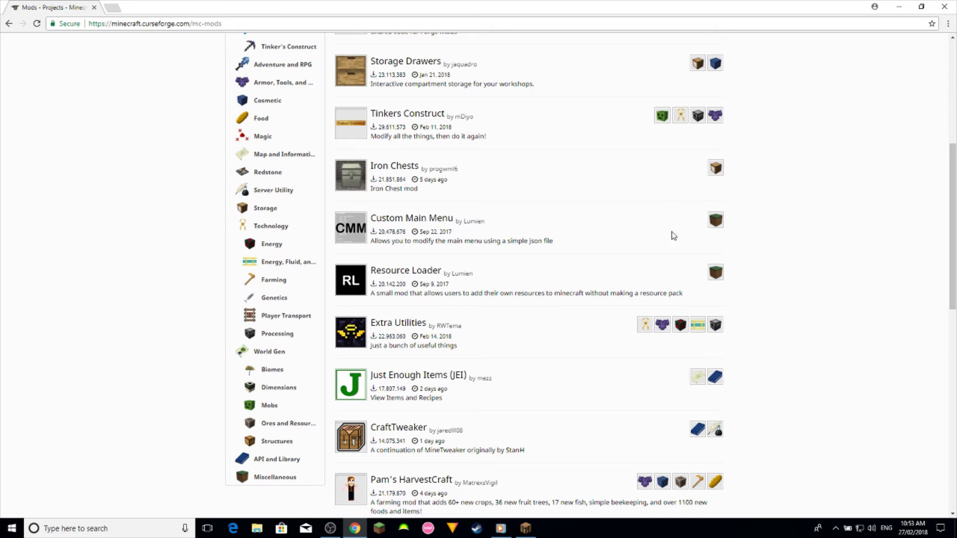
{"action": "scroll", "coordinate": [597, 383], "scroll_direction": "down", "scroll_amount": 4}
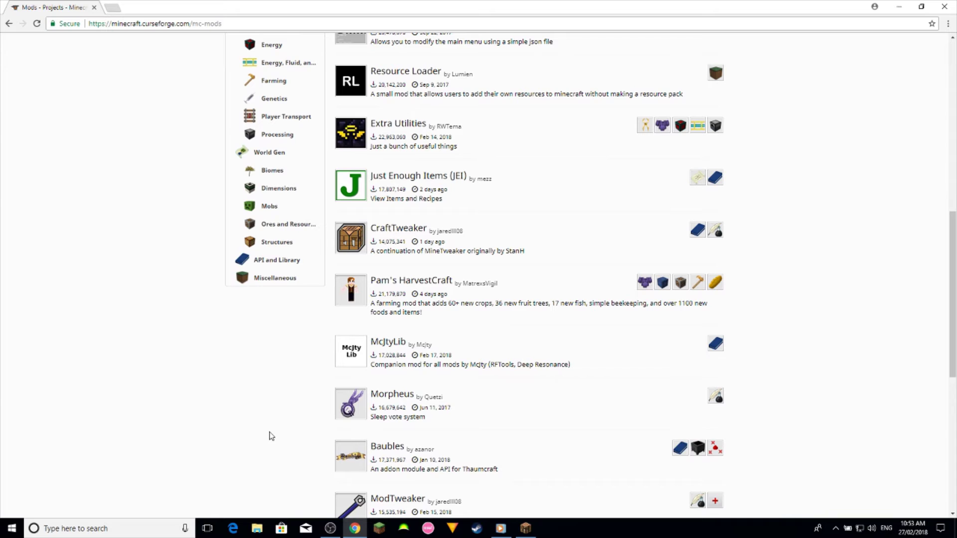
{"action": "scroll", "coordinate": [269, 436], "scroll_direction": "up", "scroll_amount": 5}
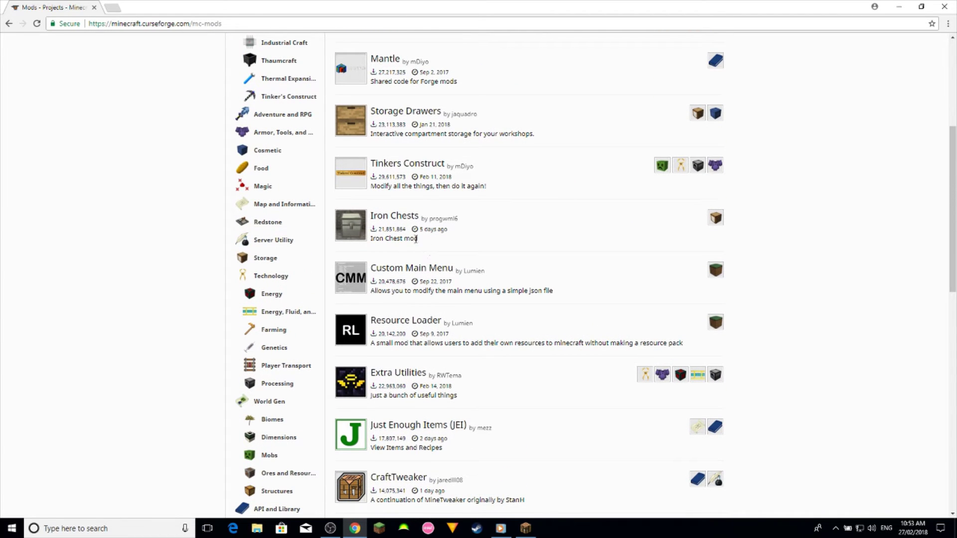
{"action": "left_click", "coordinate": [394, 217]}
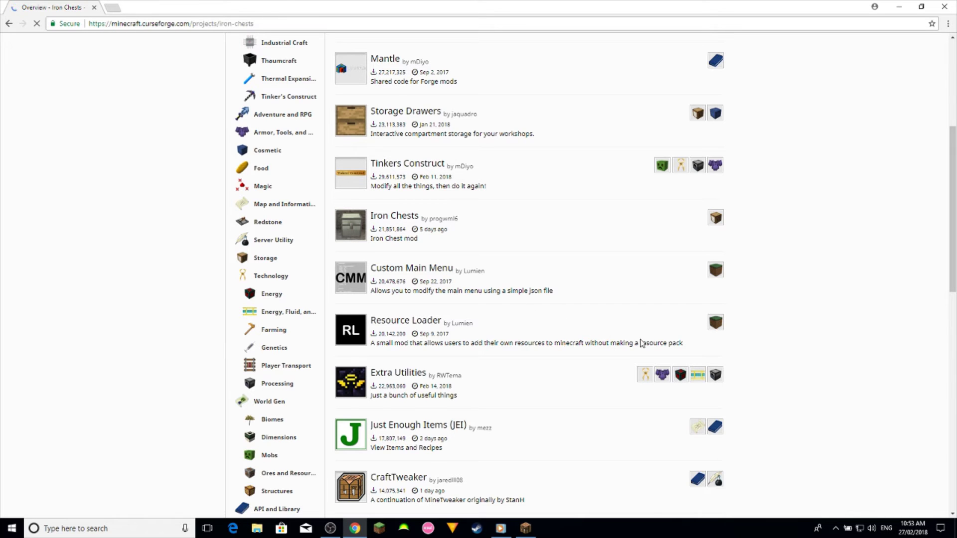
Check the recent files of the Iron Chests mod and download the mod from its project page
{"action": "scroll", "coordinate": [611, 349], "scroll_direction": "down", "scroll_amount": 3}
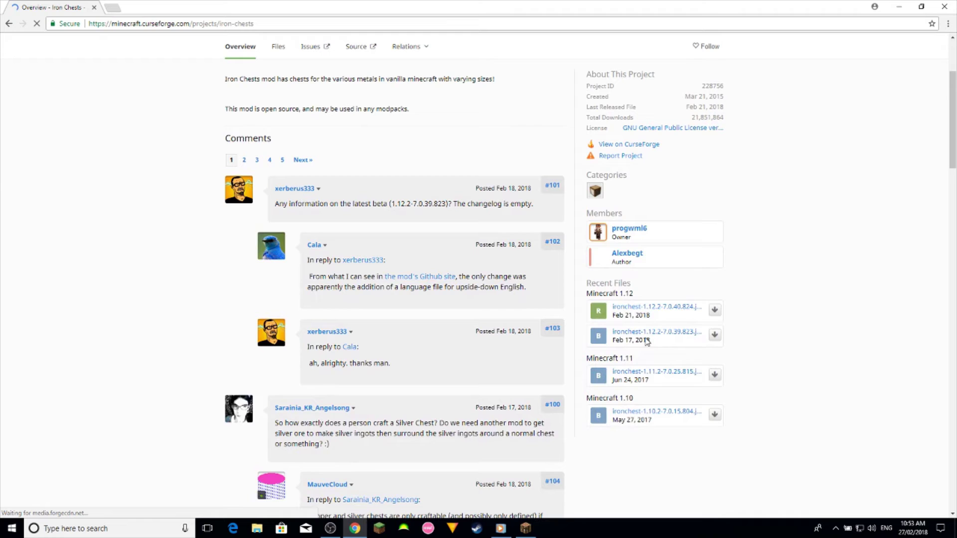
{"action": "right_click", "coordinate": [653, 393]}
{"action": "left_click", "coordinate": [778, 333]}
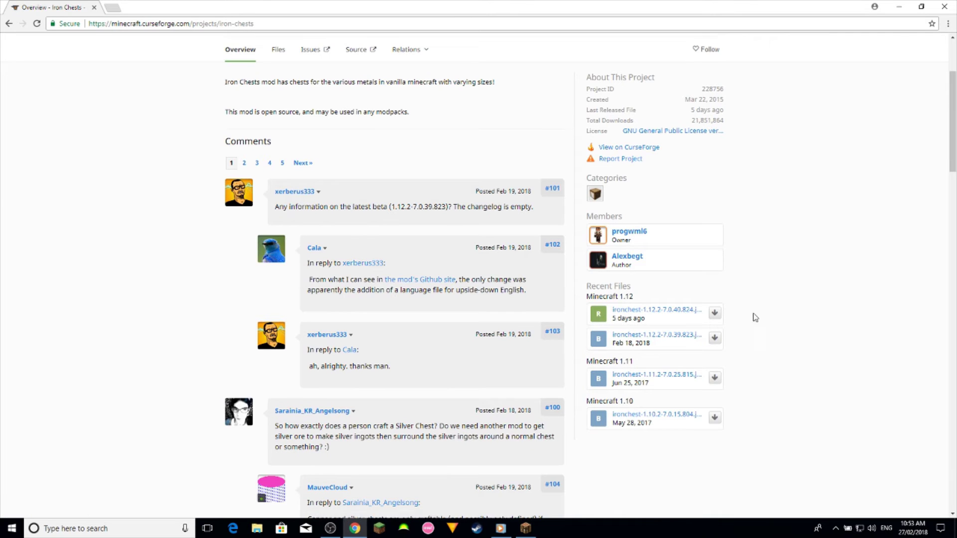
{"action": "left_click", "coordinate": [683, 164]}
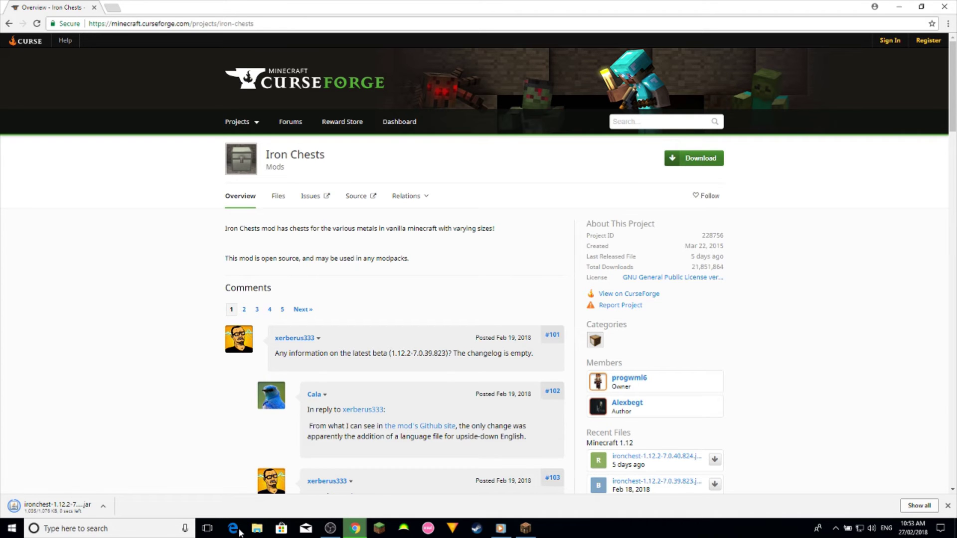
Open a File Explorer window and reduce it from full screen so it floats over the browser
{"action": "left_click", "coordinate": [257, 529]}
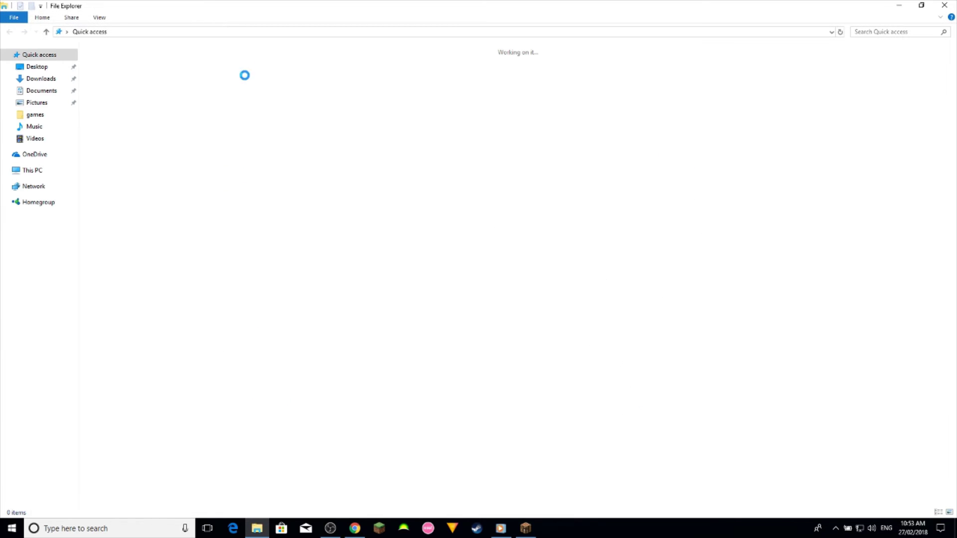
{"action": "double_click", "coordinate": [241, 4]}
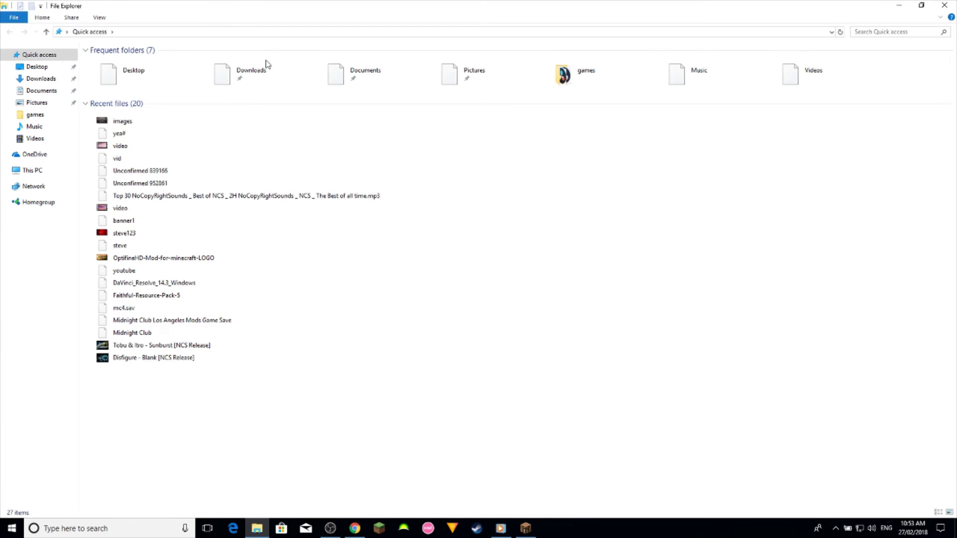
{"action": "left_click_drag", "start_coordinate": [327, 96], "coordinate": [400, 105]}
Go to %appdata% in File Explorer and open the mods folder inside .minecraft
{"action": "left_click", "coordinate": [370, 125]}
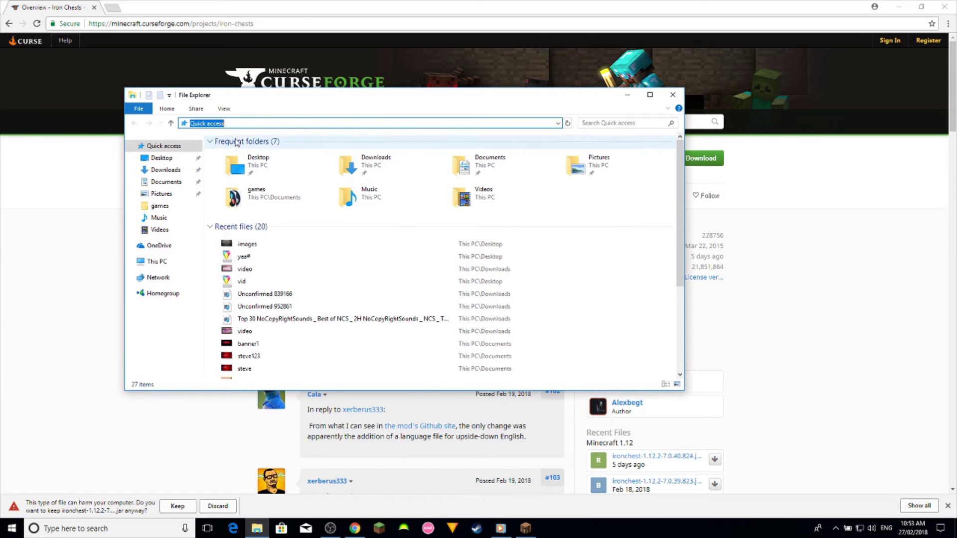
{"action": "type", "text": "%"}
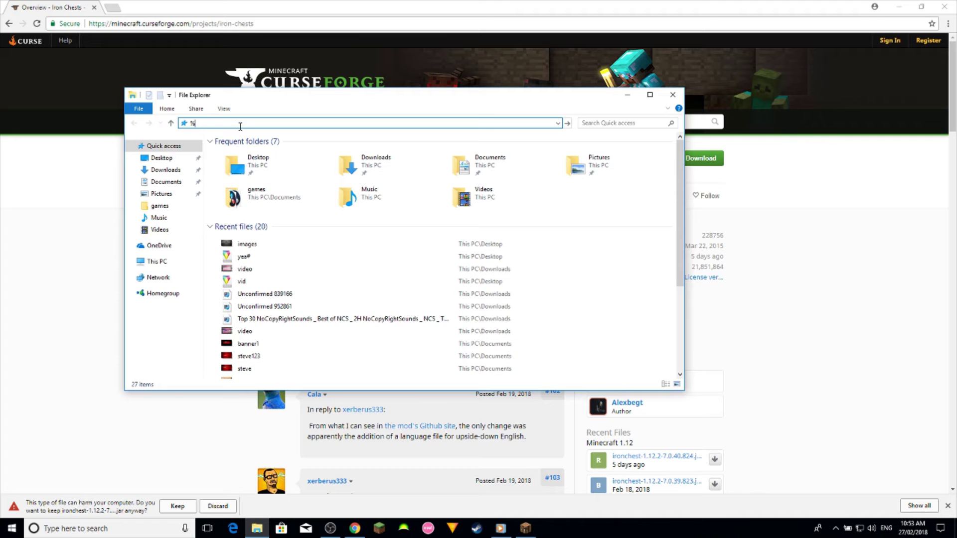
{"action": "type", "text": "appdata%"}
{"action": "key", "text": "Return"}
{"action": "double_click", "coordinate": [309, 157]}
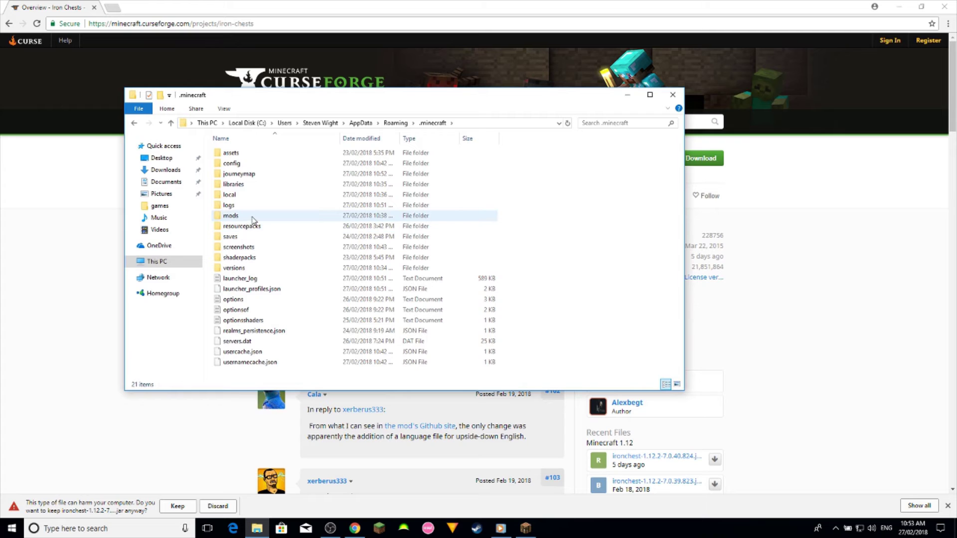
{"action": "left_click", "coordinate": [244, 220]}
{"action": "left_click", "coordinate": [246, 217]}
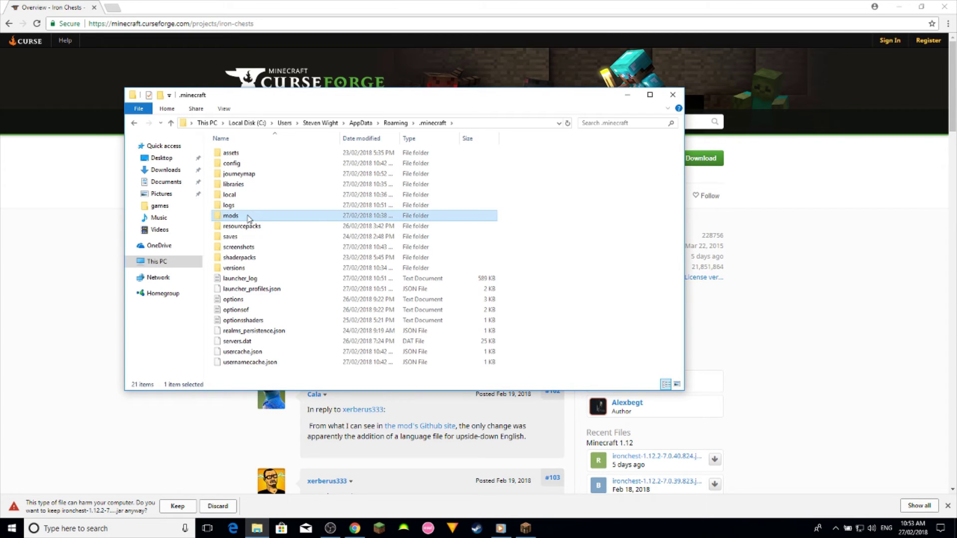
{"action": "double_click", "coordinate": [246, 216]}
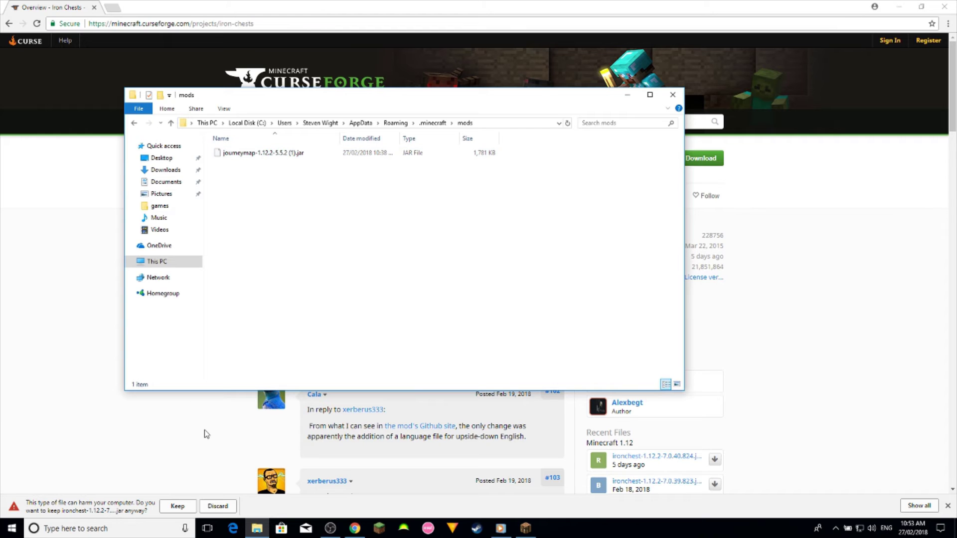
Keep the downloaded ironchest-1.12.2 .jar file and try to copy it into the .minecraft mods folder
{"action": "left_click", "coordinate": [178, 506]}
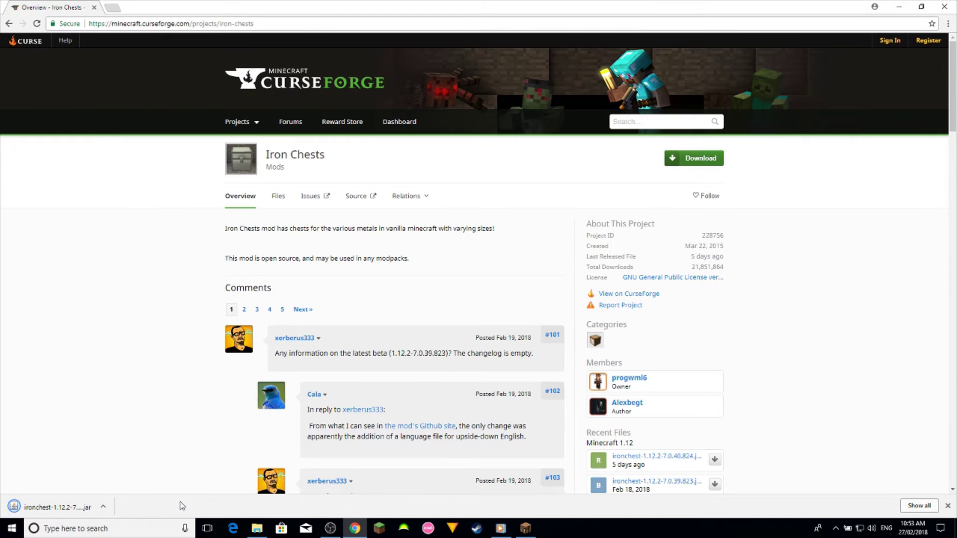
{"action": "left_click_drag", "start_coordinate": [83, 509], "coordinate": [235, 211]}
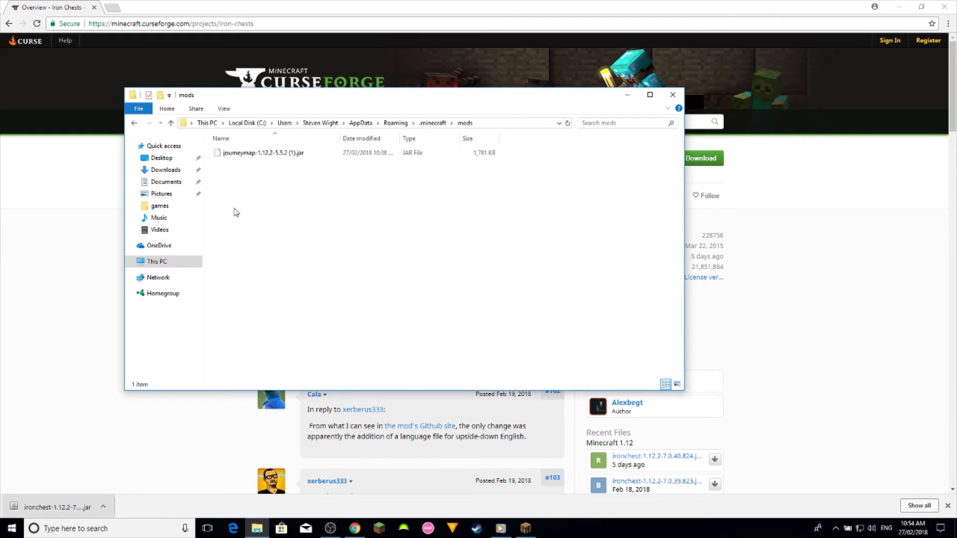
Close the mods folder window and bring up the running Minecraft 1.12.2 game maximized
{"action": "left_click", "coordinate": [672, 94]}
{"action": "left_click", "coordinate": [526, 528]}
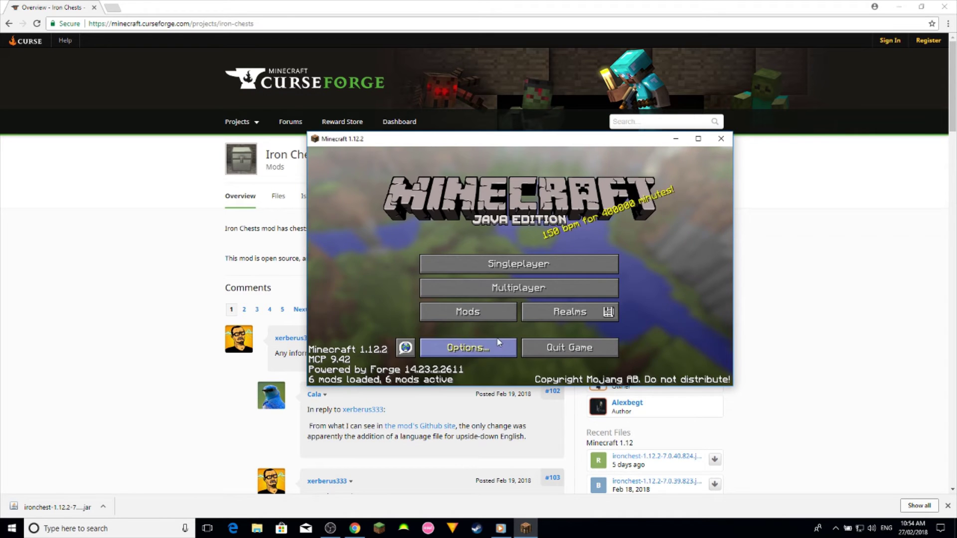
{"action": "left_click", "coordinate": [698, 139]}
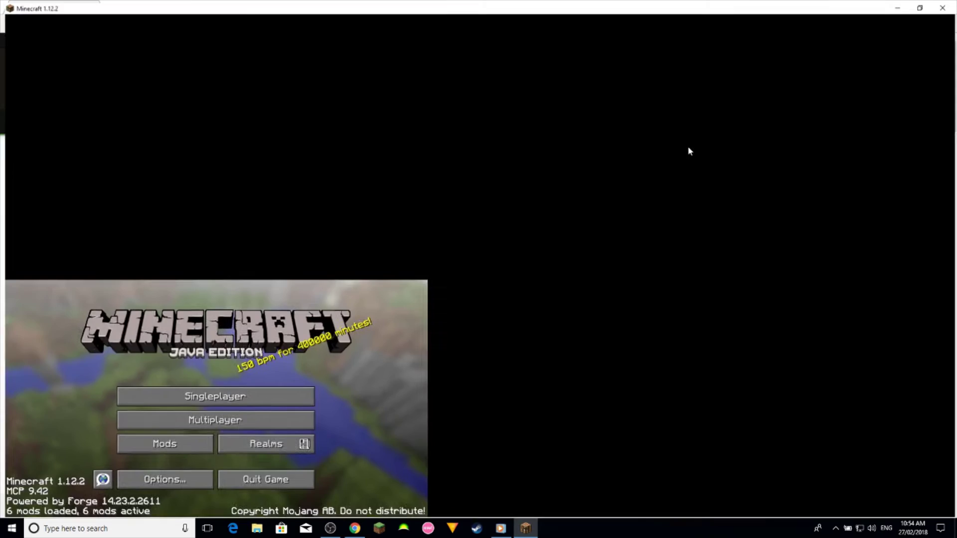
Check the game's mod list for the installed mods and return to the title screen
{"action": "left_click", "coordinate": [407, 338]}
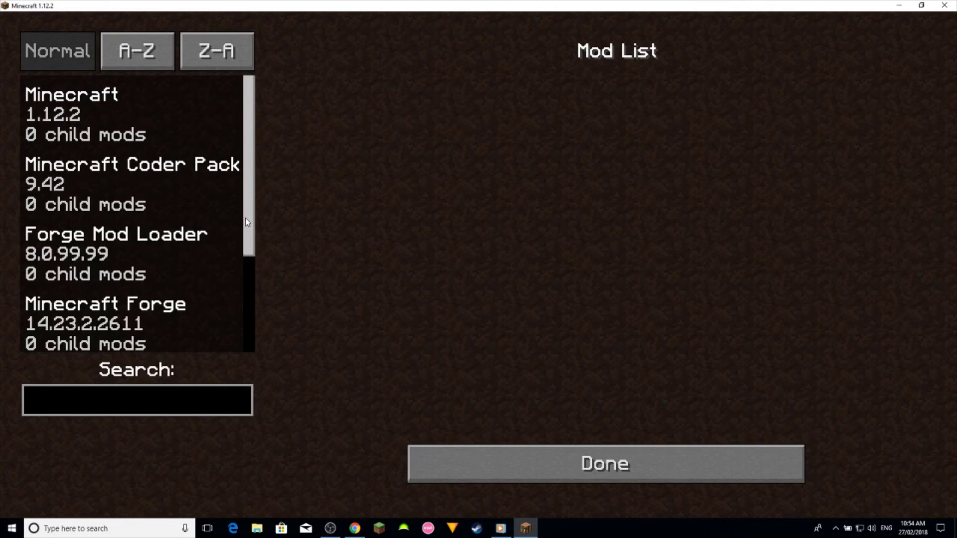
{"action": "mouse_move", "coordinate": [247, 222]}
{"action": "left_mouse_down"}
{"action": "mouse_move", "coordinate": [256, 340]}
{"action": "mouse_move", "coordinate": [249, 215]}
{"action": "left_mouse_up"}
{"action": "left_click", "coordinate": [548, 447]}
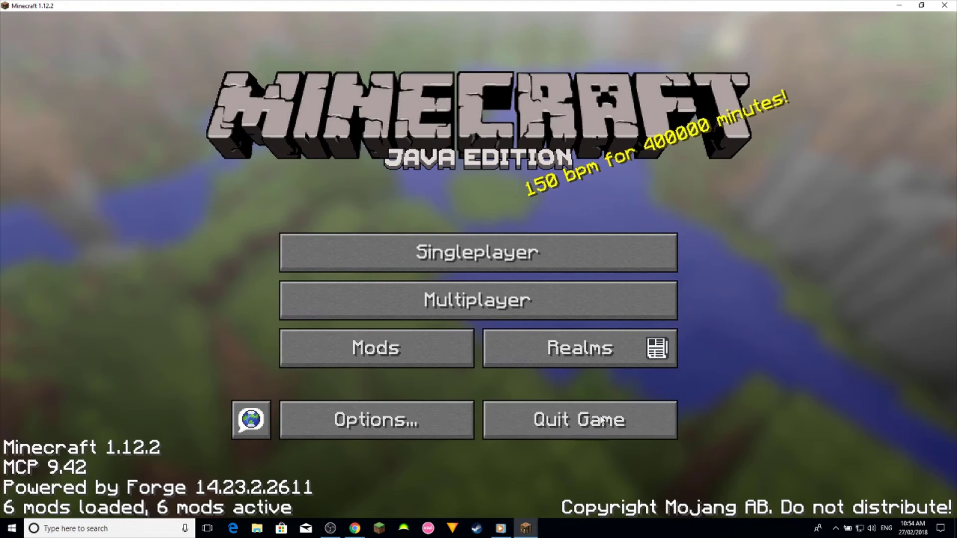
Restart Minecraft through the Minecraft Launcher with the forge 1.12.2-14.23.2.2611 profile, closing the CurseForge browser window before relaunching
{"action": "left_click", "coordinate": [570, 411]}
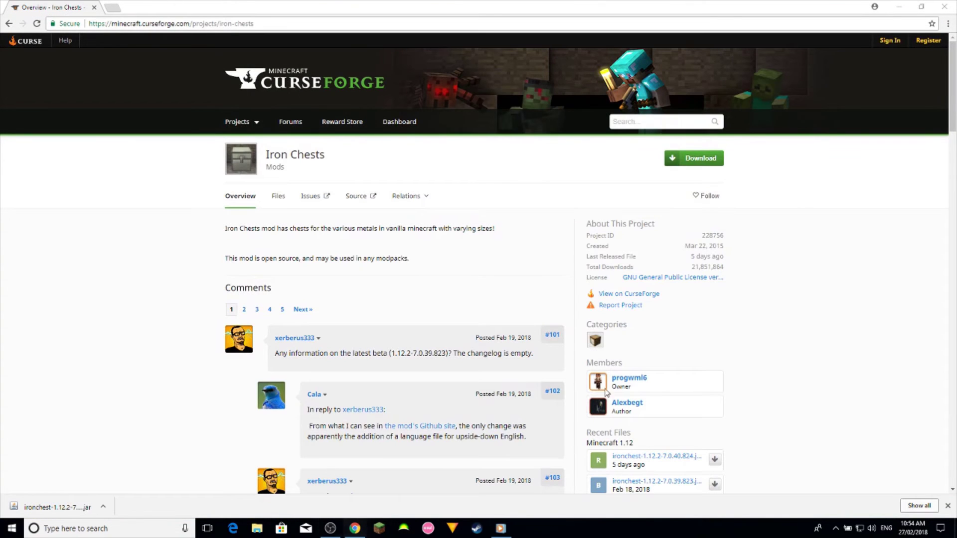
{"action": "left_click", "coordinate": [944, 7]}
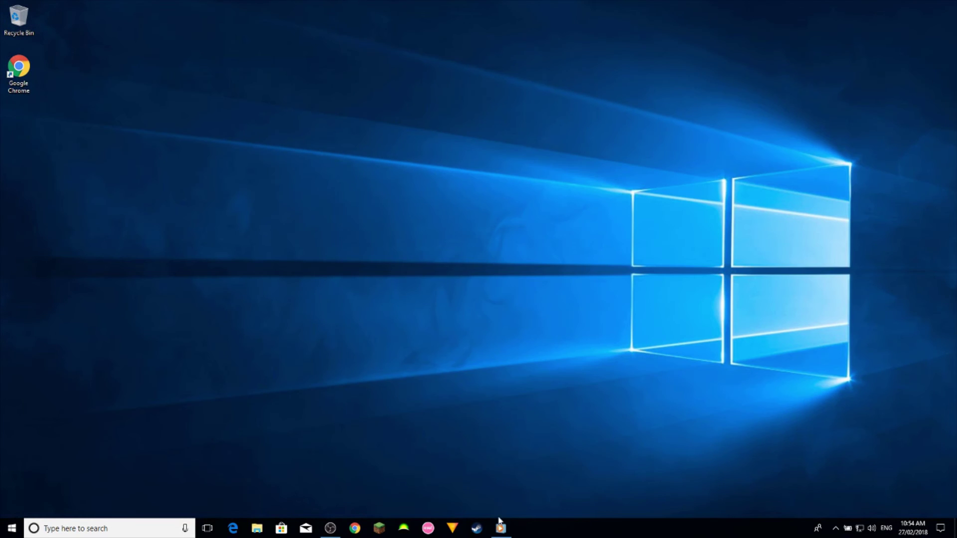
{"action": "left_click", "coordinate": [378, 527]}
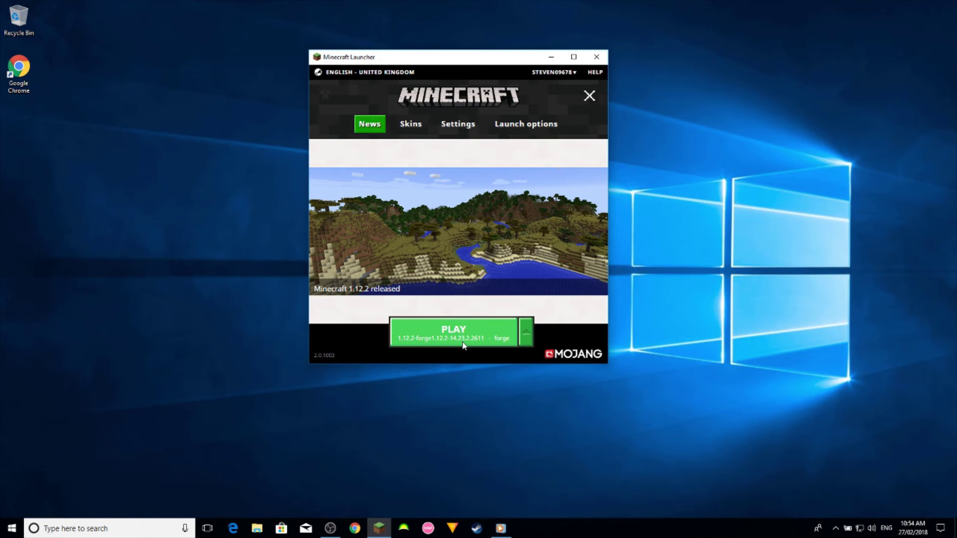
{"action": "left_click", "coordinate": [464, 345]}
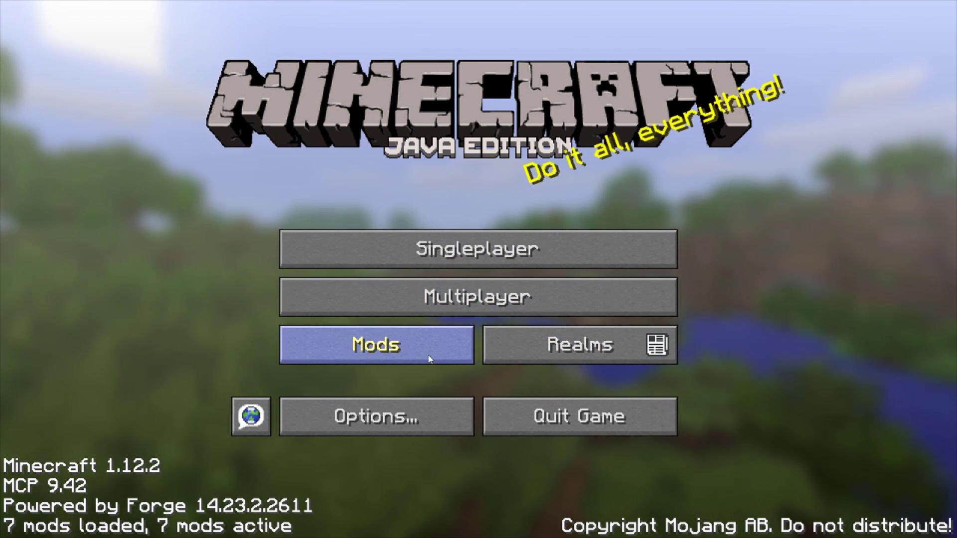
View the Iron Chest mod's details in the game's mod list and return to the title screen
{"action": "left_click", "coordinate": [401, 353]}
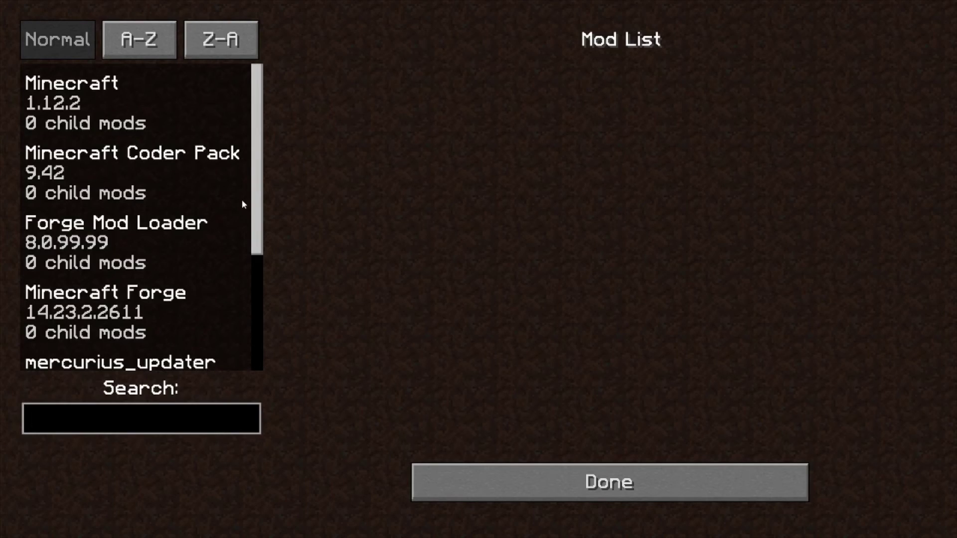
{"action": "left_click_drag", "start_coordinate": [259, 207], "coordinate": [252, 343]}
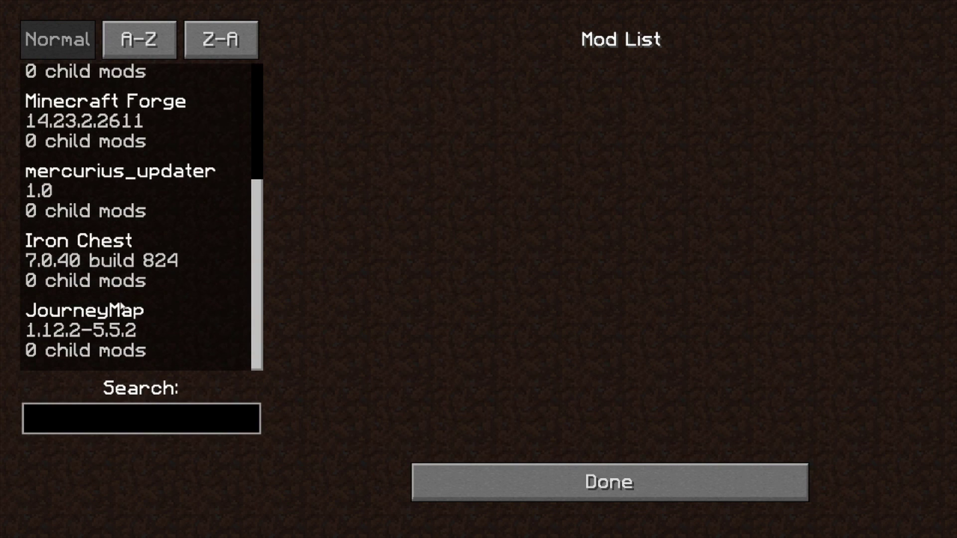
{"action": "left_click", "coordinate": [59, 254]}
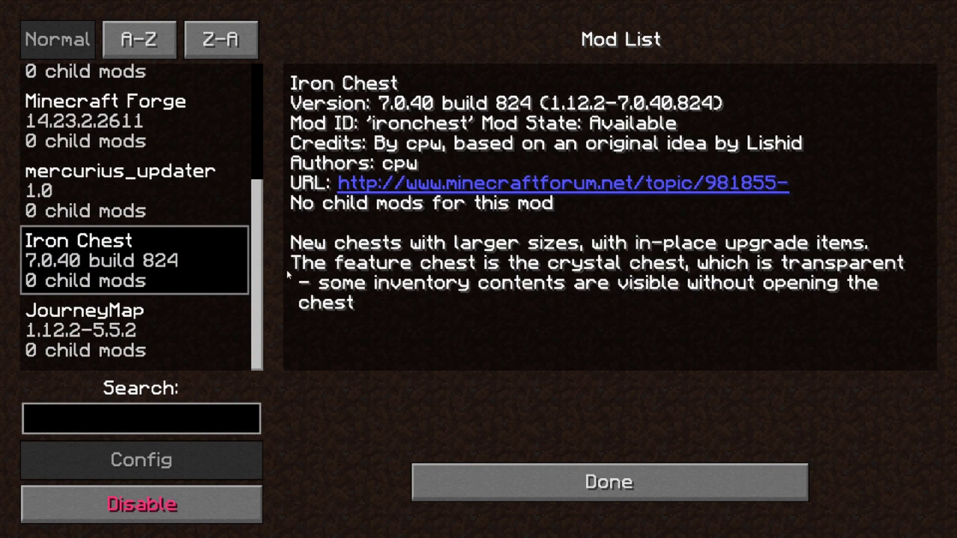
{"action": "left_click", "coordinate": [600, 476]}
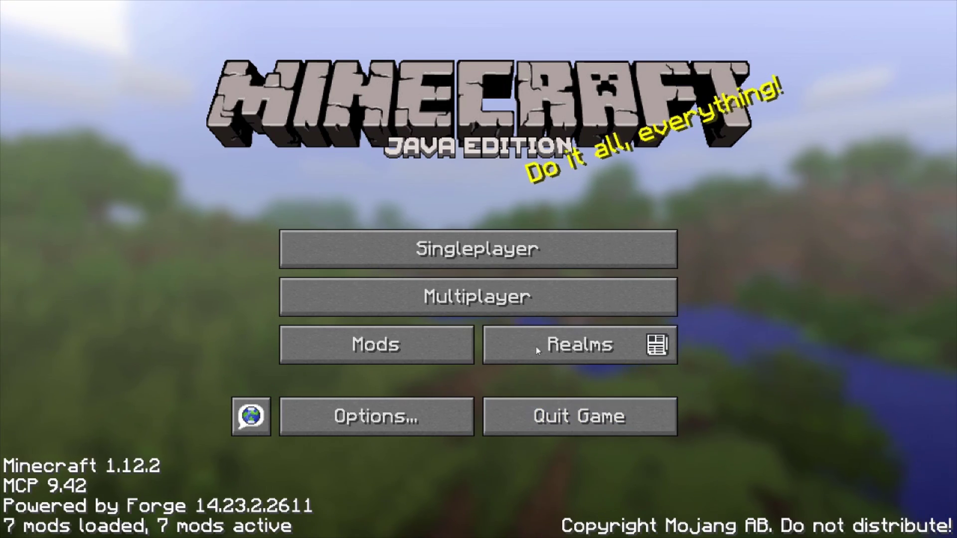